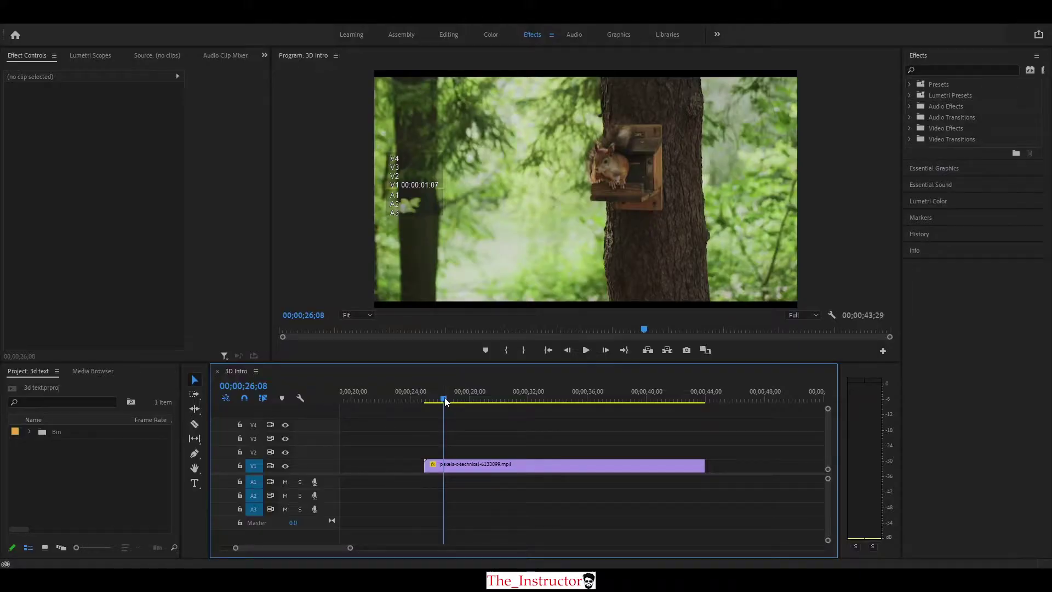
Scrub the 3D Intro sequence timeline to preview the squirrel footage
{"action": "mouse_move", "coordinate": [445, 398]}
{"action": "left_mouse_down"}
{"action": "mouse_move", "coordinate": [436, 400]}
{"action": "mouse_move", "coordinate": [586, 404]}
{"action": "left_mouse_up"}
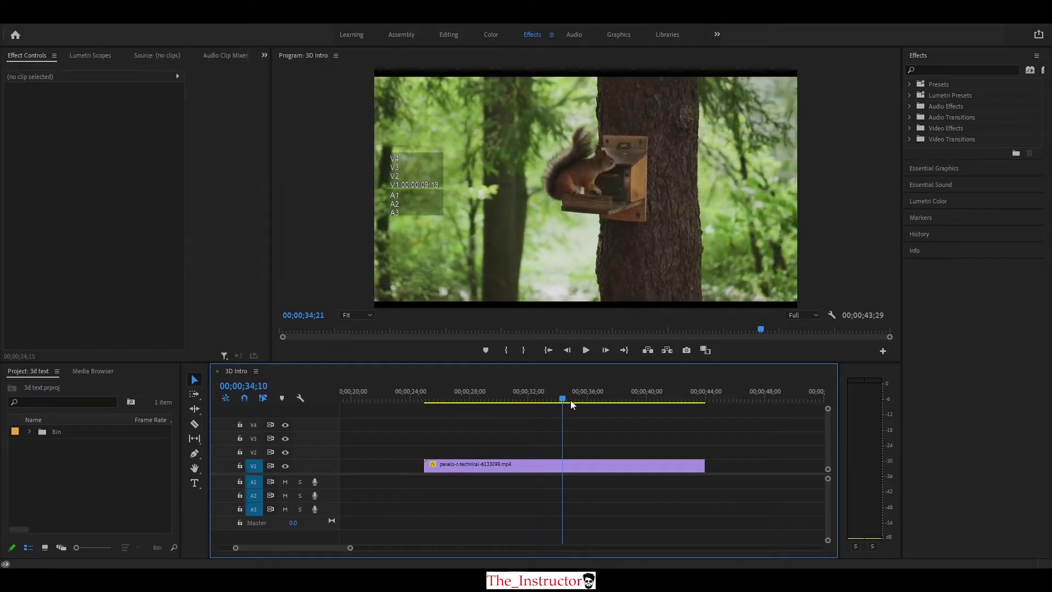
Play through the squirrel clip, park the playhead at 00;00;25;18 and pick the Type tool
{"action": "left_click", "coordinate": [583, 354]}
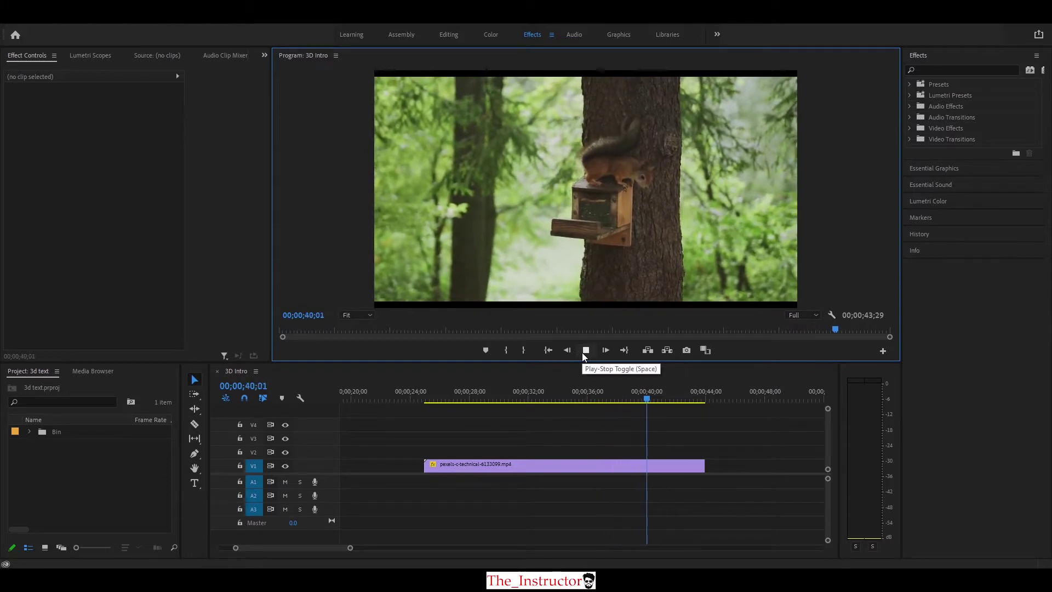
{"action": "left_click", "coordinate": [586, 351]}
{"action": "left_click", "coordinate": [435, 400]}
{"action": "key", "text": "t"}
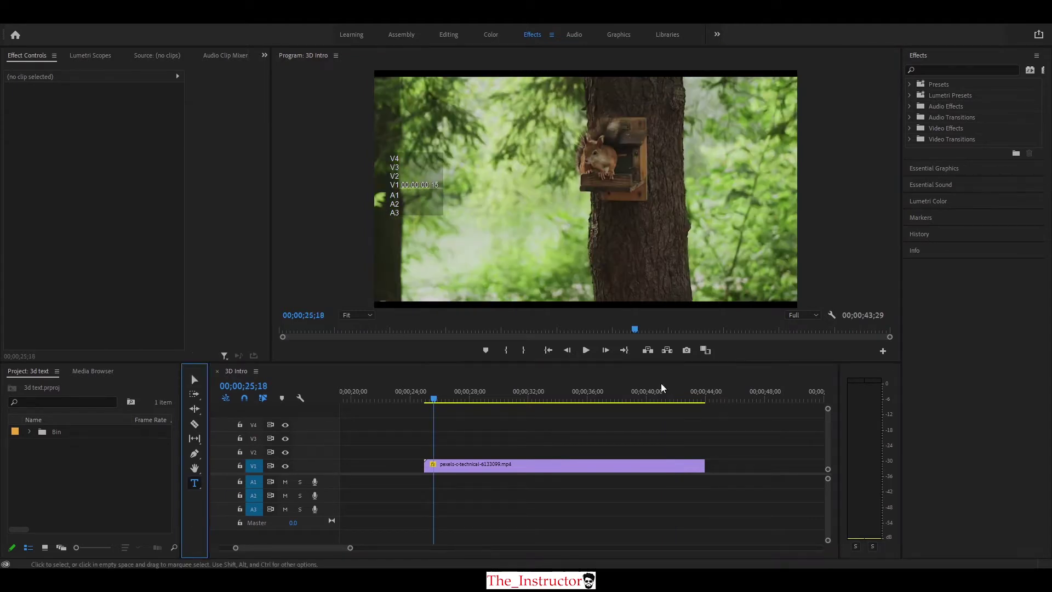
Add a 'PLAYFUL SQUIRREL' text title over the clip and reselect its text for editing
{"action": "left_click", "coordinate": [410, 250]}
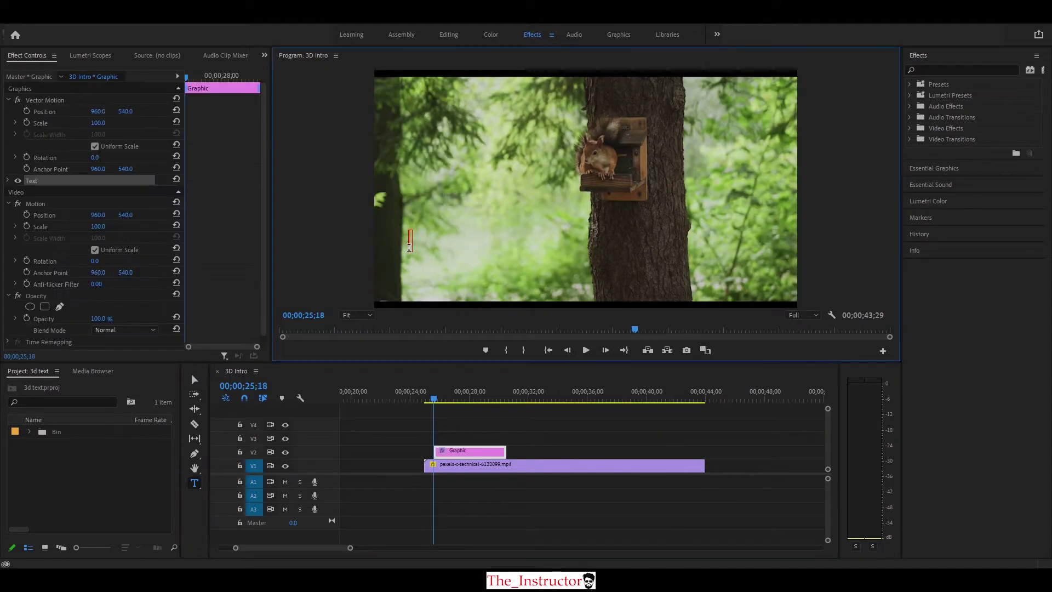
{"action": "type", "text": "pq"}
{"action": "type", "text": "ayful squi"}
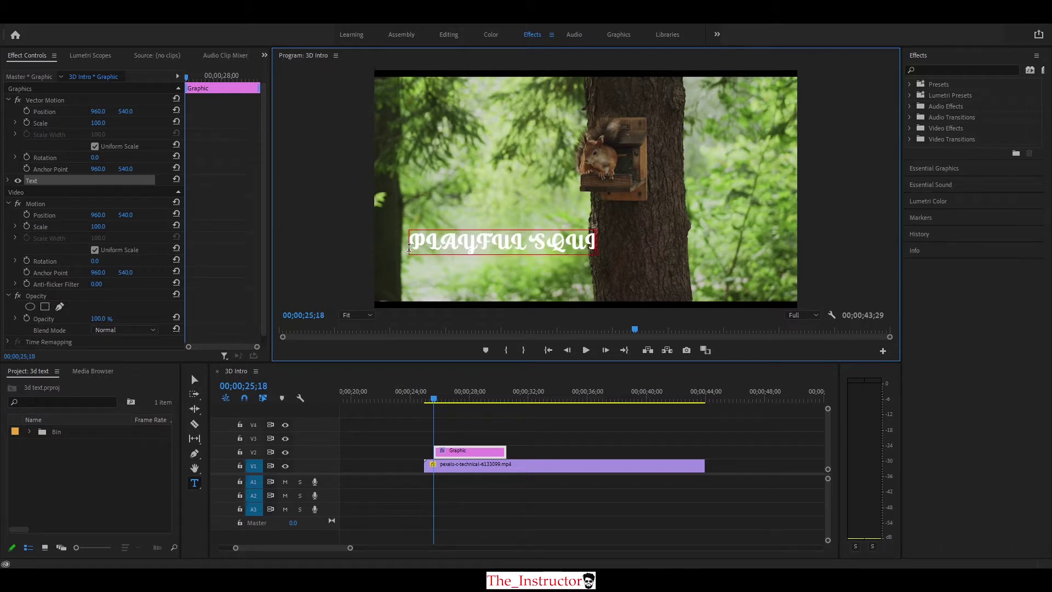
{"action": "type", "text": "rrel"}
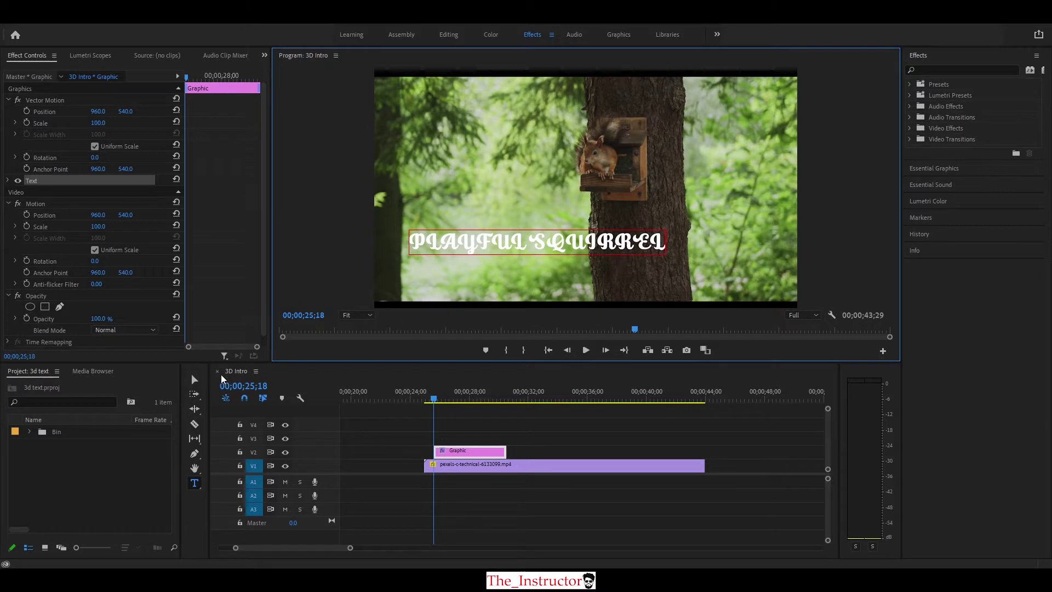
{"action": "left_click", "coordinate": [194, 379]}
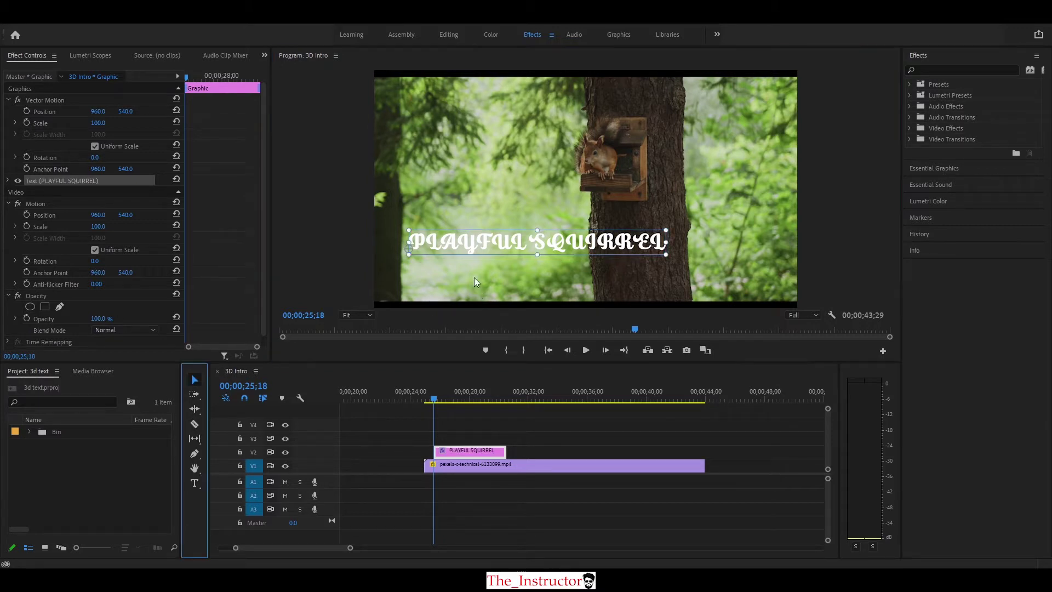
{"action": "double_click", "coordinate": [459, 246]}
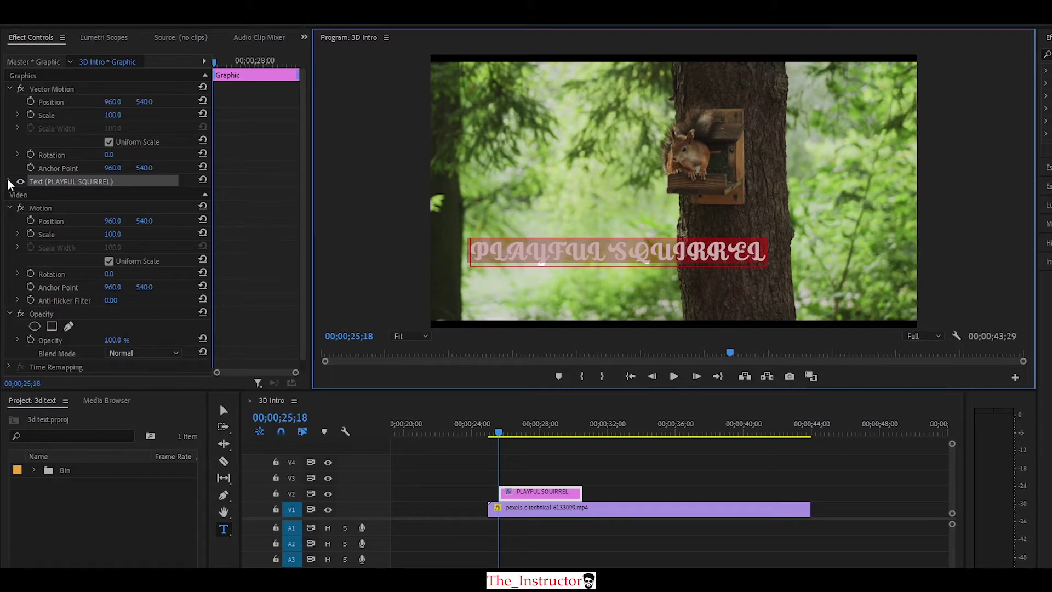
Set the title's font to Franklin Gothic Heavy in the Effect Controls Text properties
{"action": "left_click", "coordinate": [10, 181]}
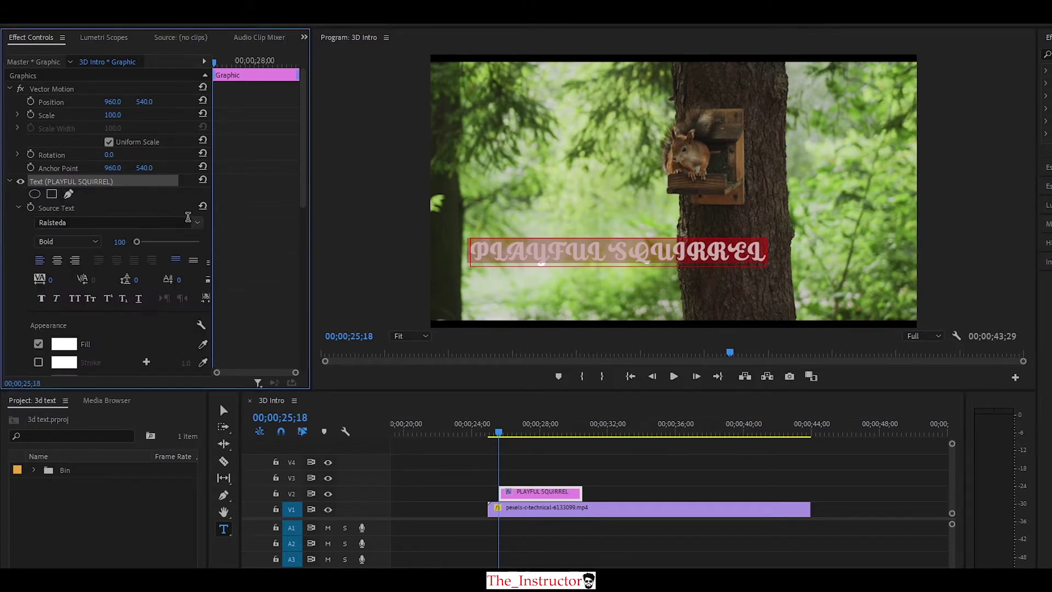
{"action": "left_click", "coordinate": [196, 223]}
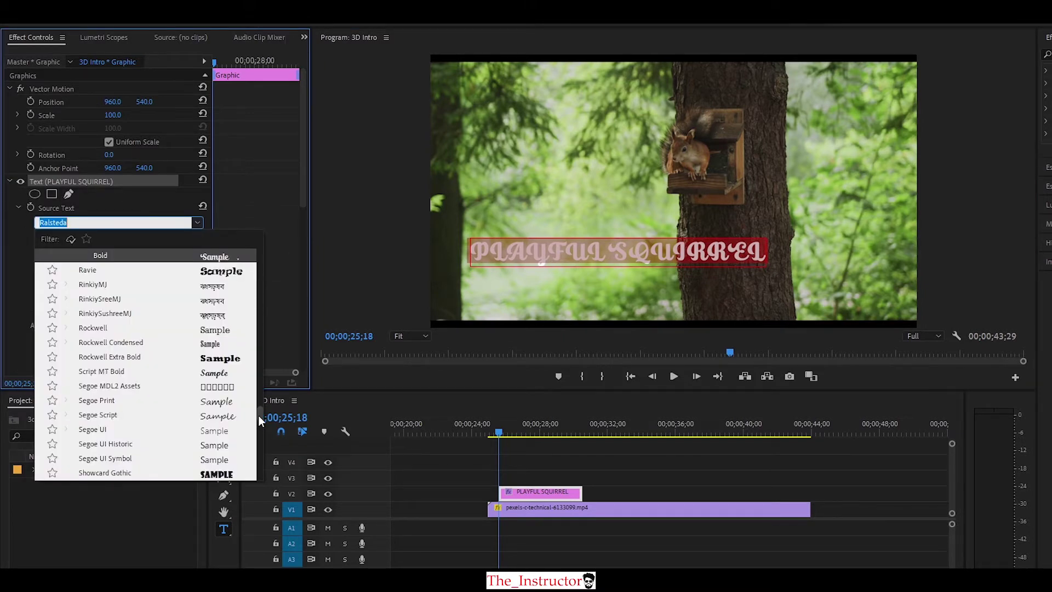
{"action": "left_click_drag", "start_coordinate": [259, 415], "coordinate": [258, 327]}
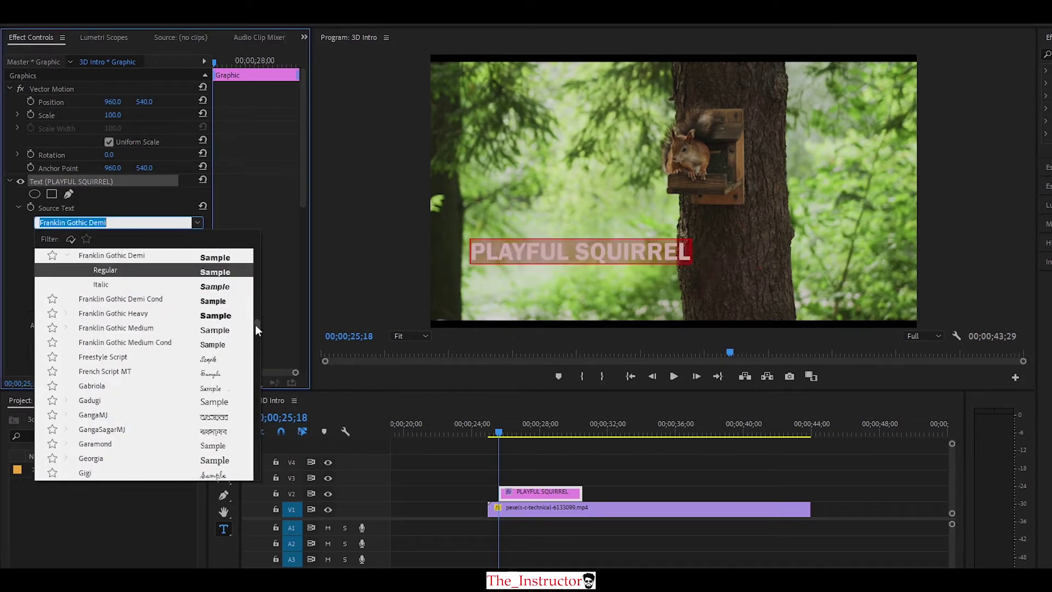
{"action": "scroll", "coordinate": [255, 325], "scroll_direction": "down", "scroll_amount": 1}
{"action": "scroll", "coordinate": [255, 325], "scroll_direction": "up", "scroll_amount": 2}
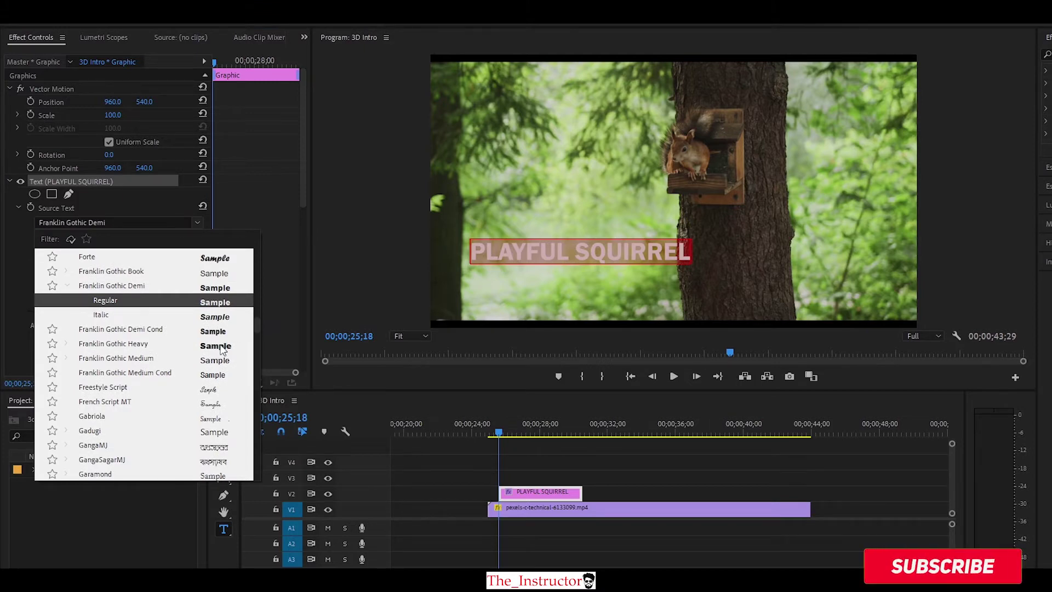
{"action": "left_click", "coordinate": [221, 349]}
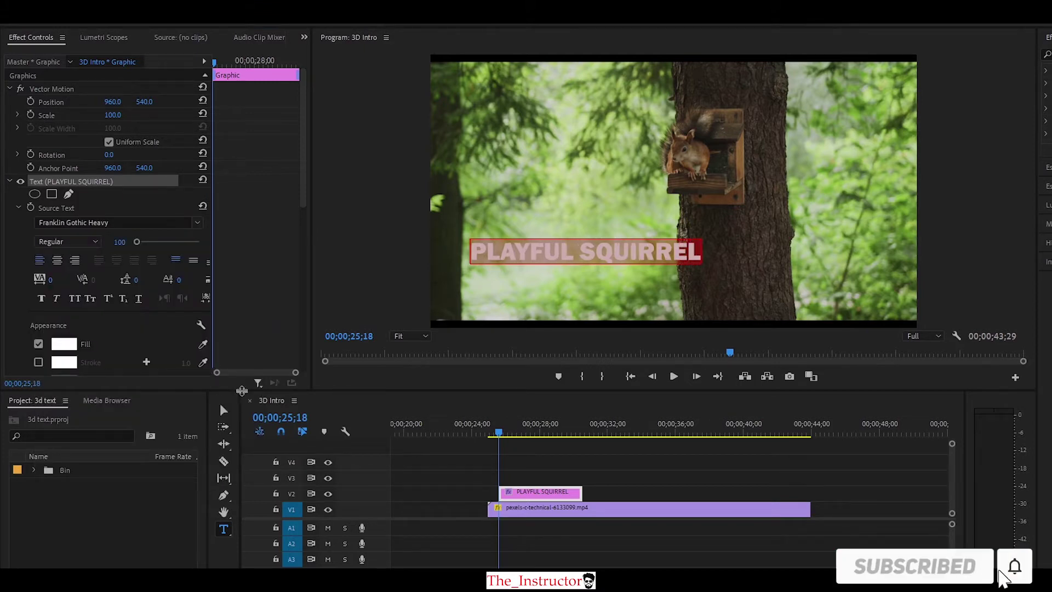
{"action": "left_click", "coordinate": [223, 410]}
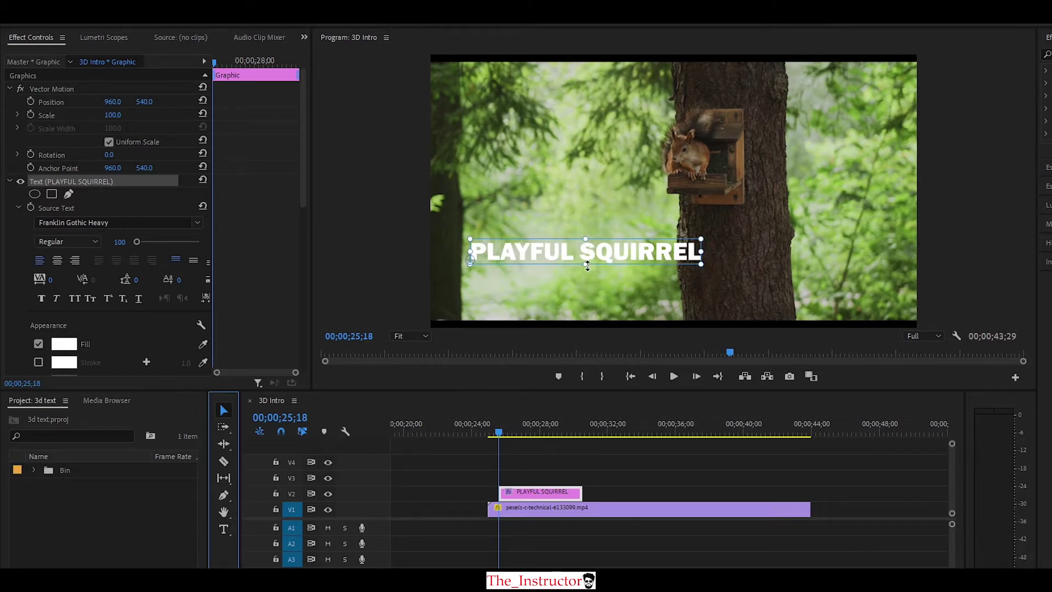
Resize the PLAYFUL SQUIRREL text box and set its font size to 125
{"action": "left_click_drag", "start_coordinate": [587, 266], "coordinate": [598, 269]}
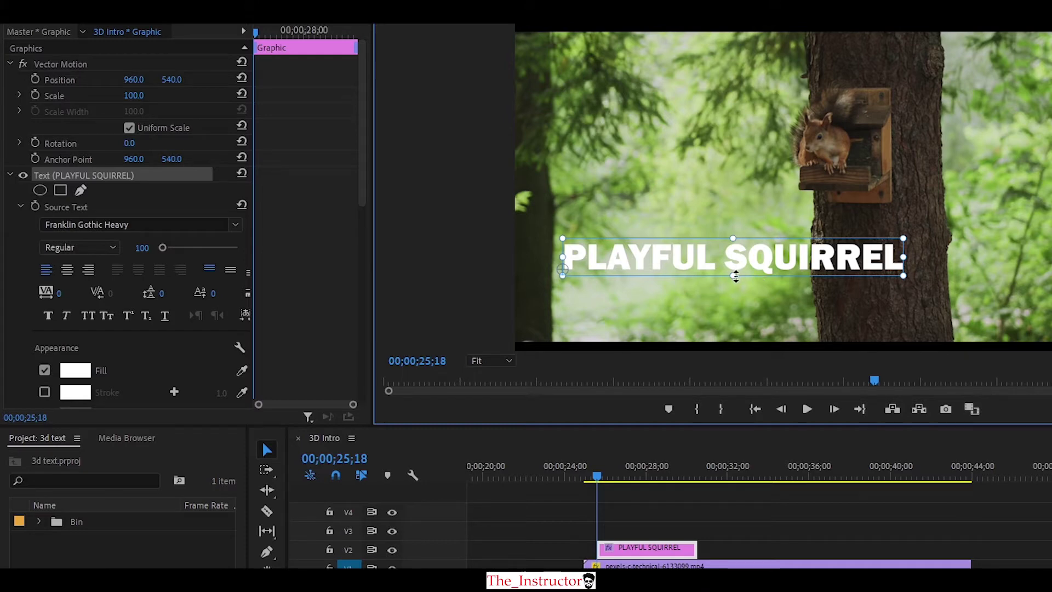
{"action": "left_click_drag", "start_coordinate": [736, 277], "coordinate": [737, 282]}
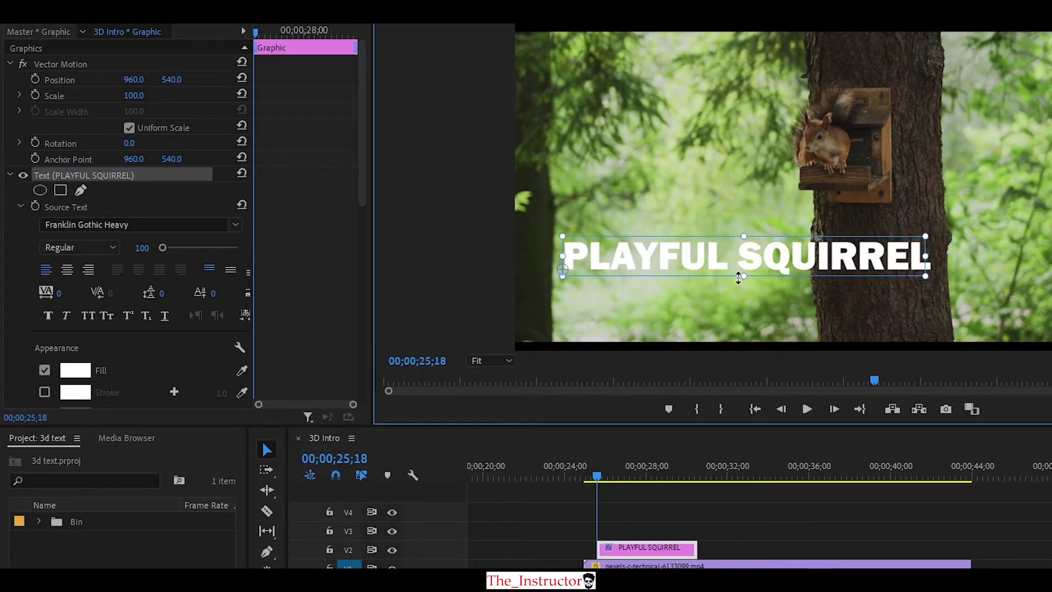
{"action": "left_click_drag", "start_coordinate": [737, 282], "coordinate": [743, 272]}
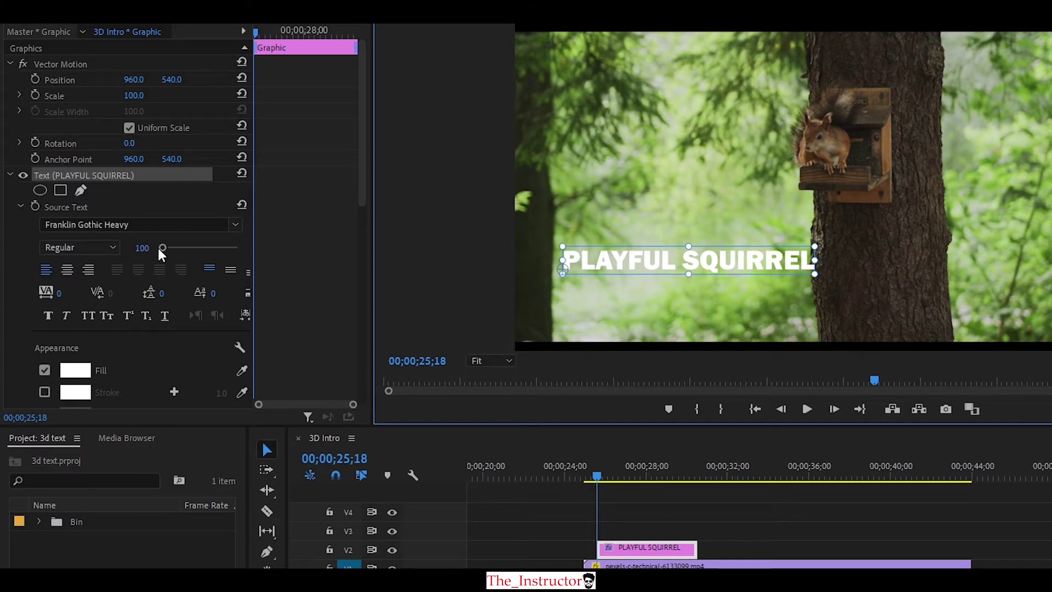
{"action": "left_click", "coordinate": [159, 248]}
{"action": "left_click_drag", "start_coordinate": [161, 247], "coordinate": [167, 249]}
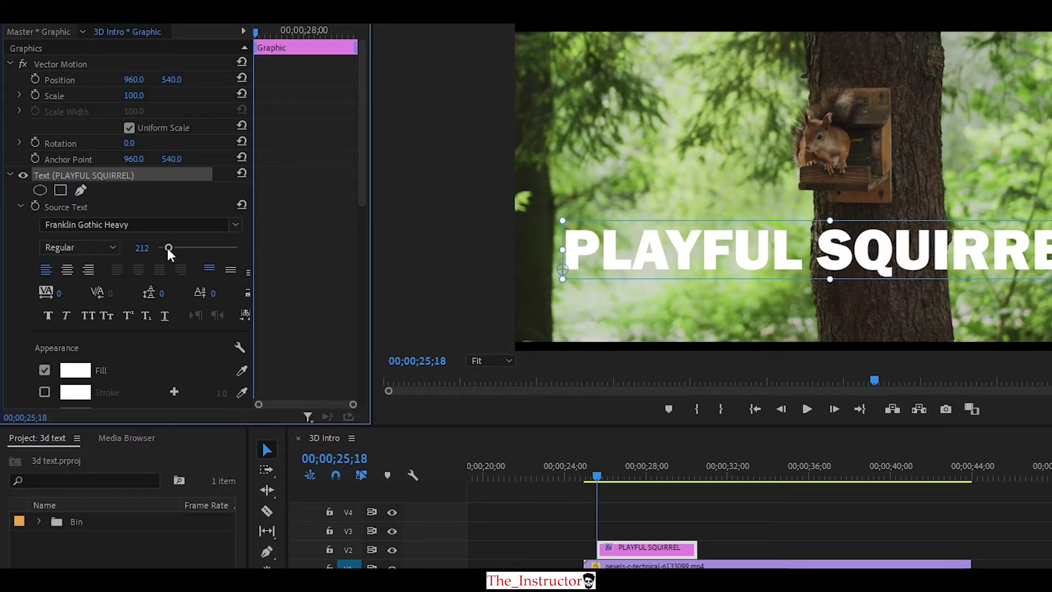
{"action": "left_click", "coordinate": [138, 246]}
{"action": "type", "text": "12"}
{"action": "key", "text": "Return"}
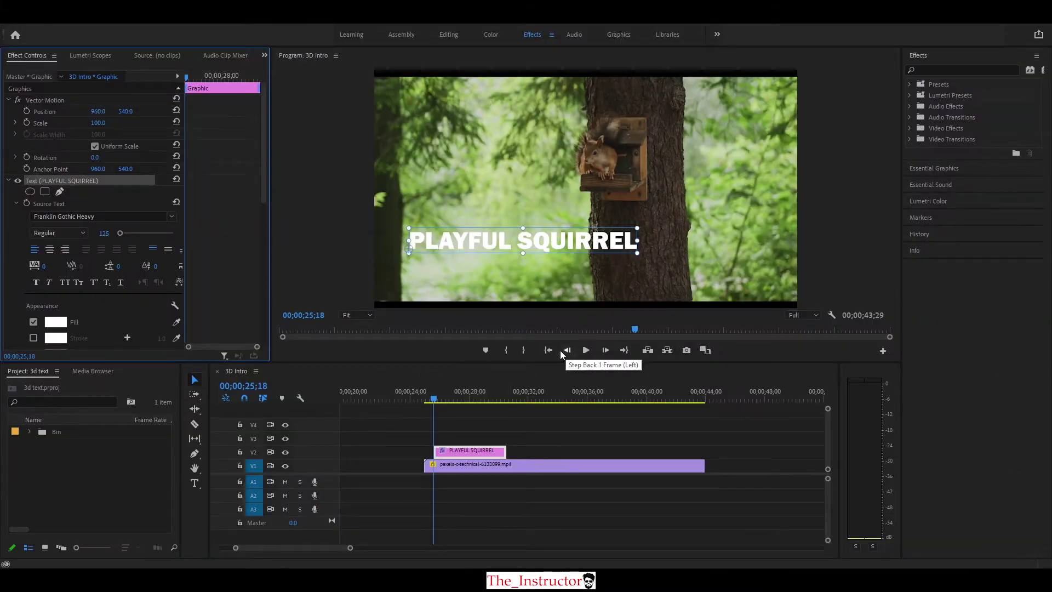
{"action": "left_click_drag", "start_coordinate": [445, 395], "coordinate": [438, 404]}
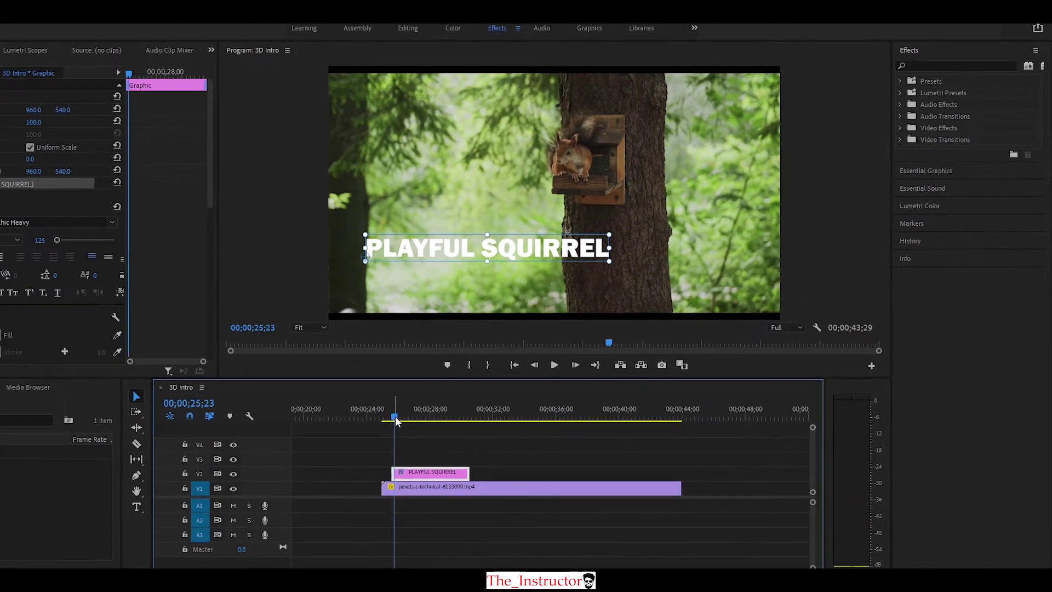
Search the Effects panel for 'BASIC' and select Video Effects > Perspective > Basic 3D
{"action": "left_click", "coordinate": [952, 57]}
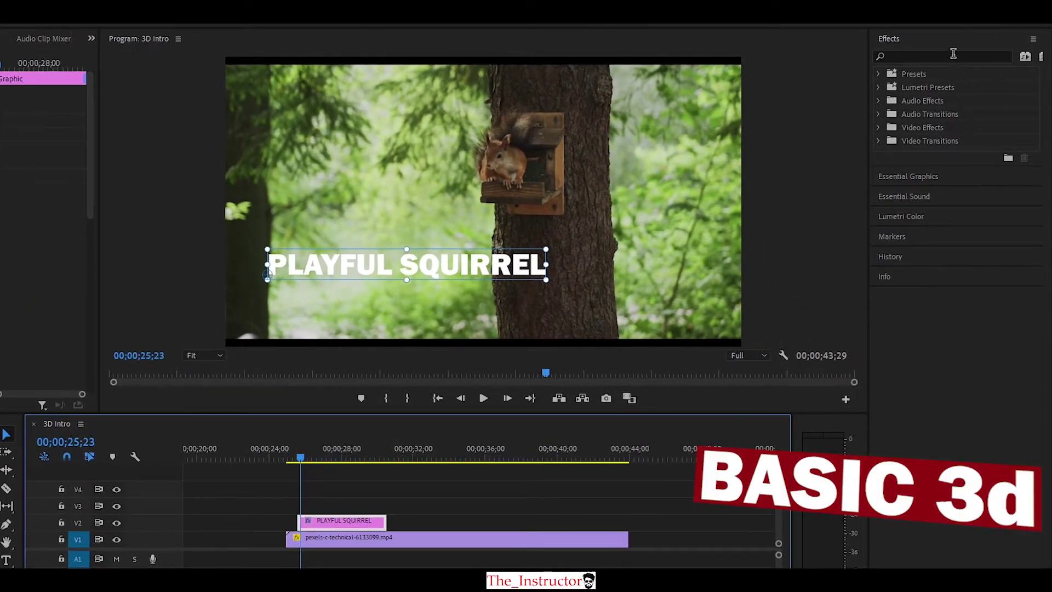
{"action": "type", "text": "BASIC"}
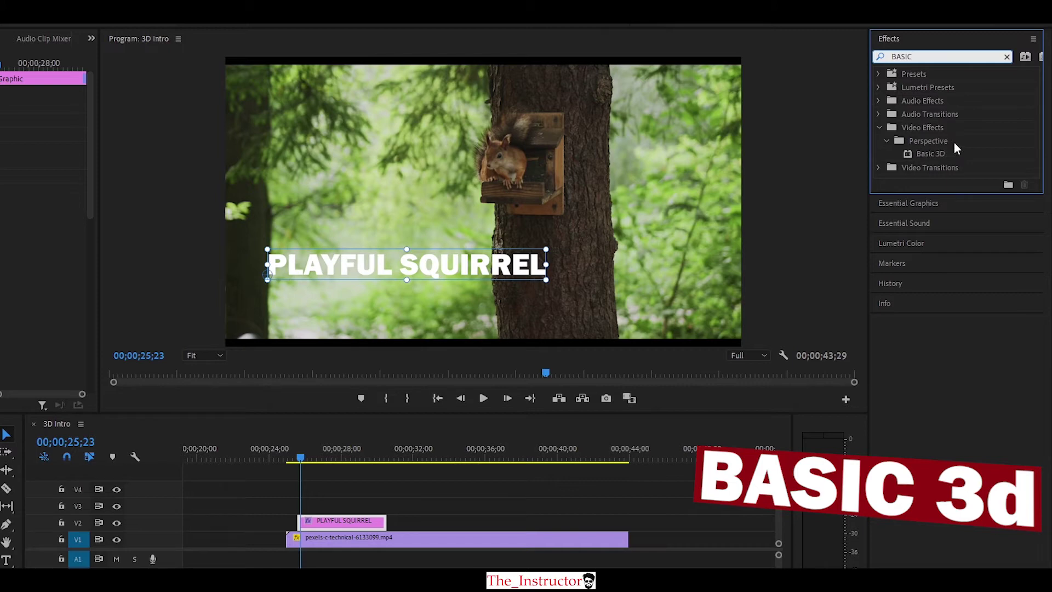
{"action": "left_click", "coordinate": [928, 155]}
Apply Basic 3D to the PLAYFUL SQUIRREL graphic clip on track V2
{"action": "mouse_move", "coordinate": [927, 155]}
{"action": "left_mouse_down"}
{"action": "mouse_move", "coordinate": [344, 493]}
{"action": "mouse_move", "coordinate": [328, 520]}
{"action": "left_mouse_up"}
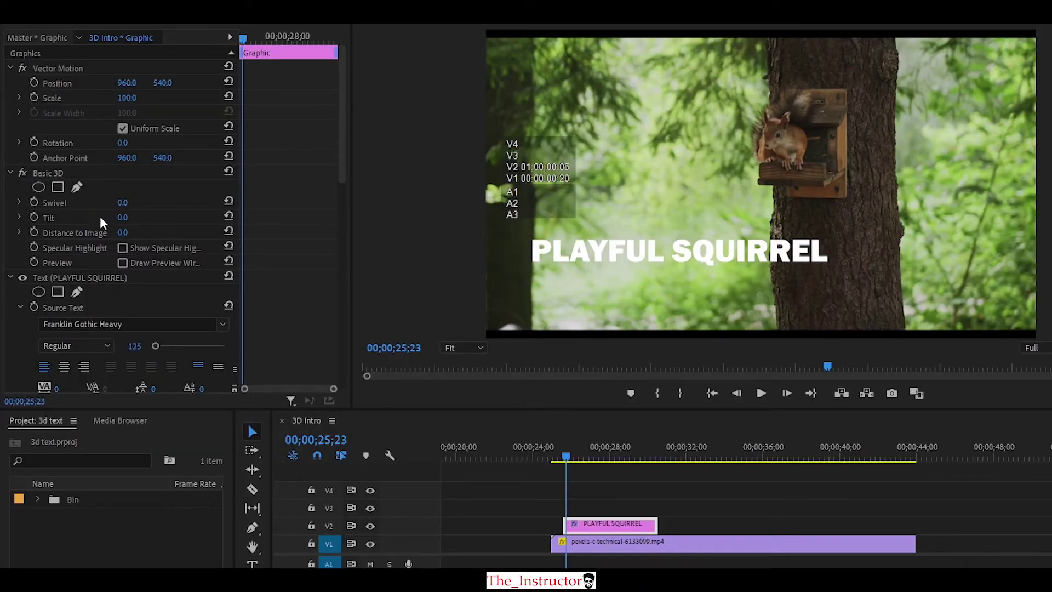
{"action": "scroll", "coordinate": [154, 156], "scroll_direction": "down", "scroll_amount": 2}
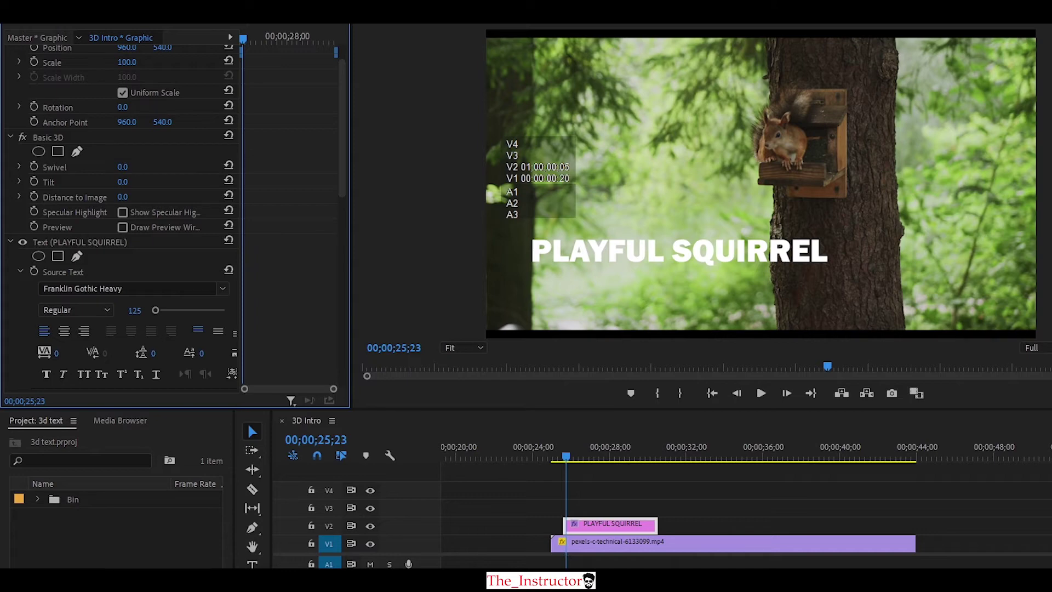
In Basic 3D, give the PLAYFUL SQUIRREL title Swivel 23° and Tilt -12°
{"action": "mouse_move", "coordinate": [123, 167]}
{"action": "left_mouse_down"}
{"action": "mouse_move", "coordinate": [203, 167]}
{"action": "mouse_move", "coordinate": [135, 167]}
{"action": "left_mouse_up"}
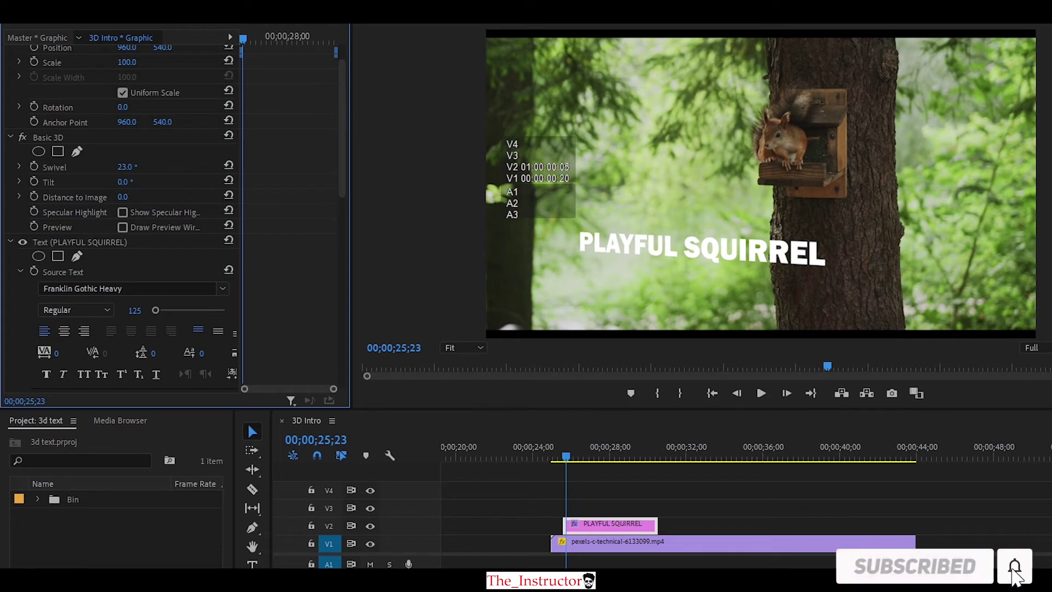
{"action": "mouse_move", "coordinate": [123, 182]}
{"action": "left_mouse_down"}
{"action": "mouse_move", "coordinate": [142, 182]}
{"action": "mouse_move", "coordinate": [104, 182]}
{"action": "mouse_move", "coordinate": [125, 182]}
{"action": "left_mouse_up"}
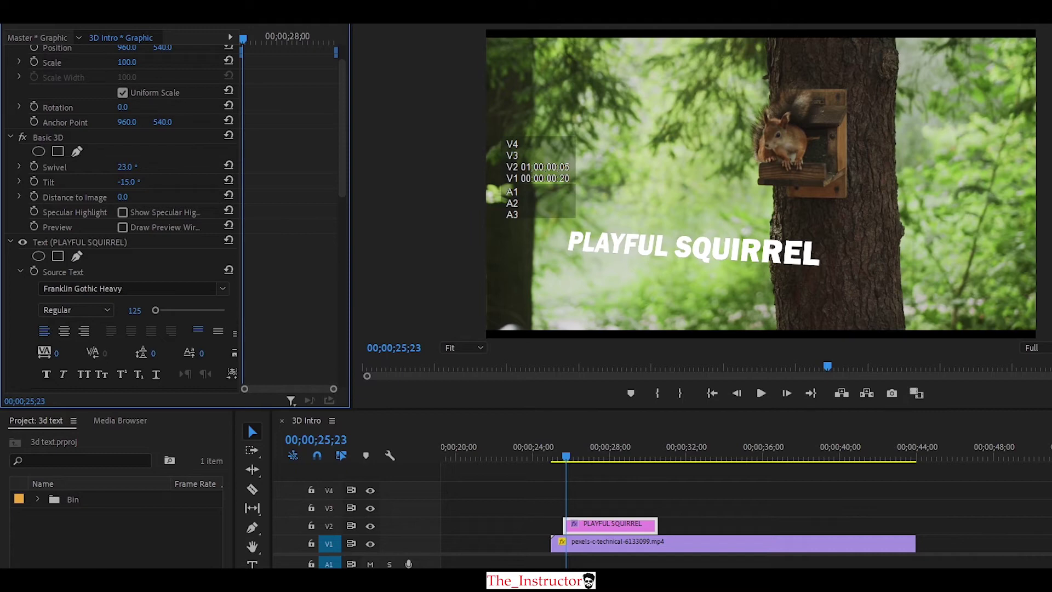
{"action": "left_click", "coordinate": [131, 181]}
{"action": "type", "text": "-12"}
{"action": "key", "text": "Return"}
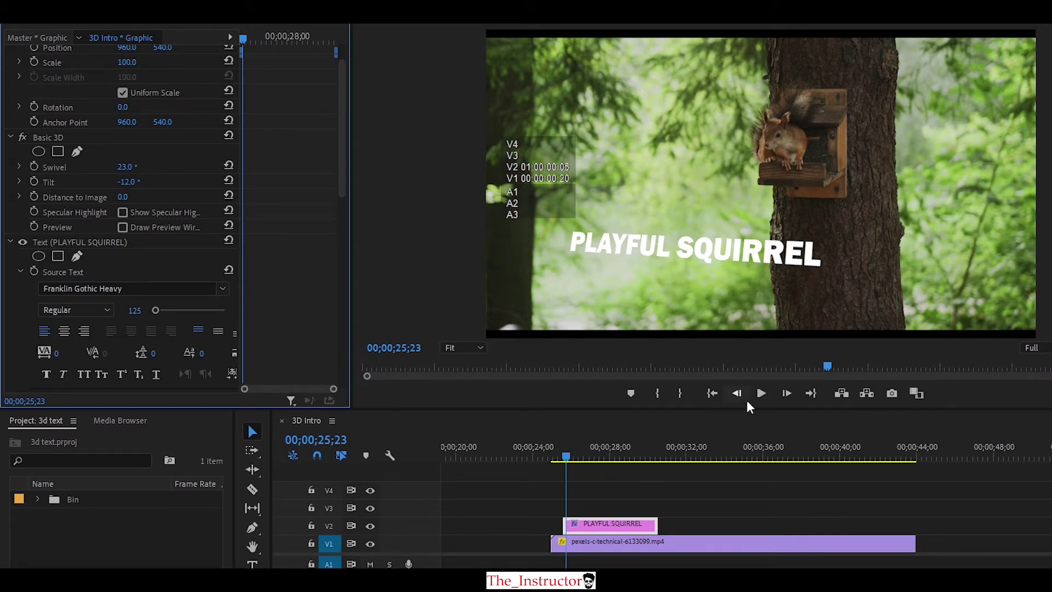
{"action": "left_click_drag", "start_coordinate": [565, 456], "coordinate": [557, 456]}
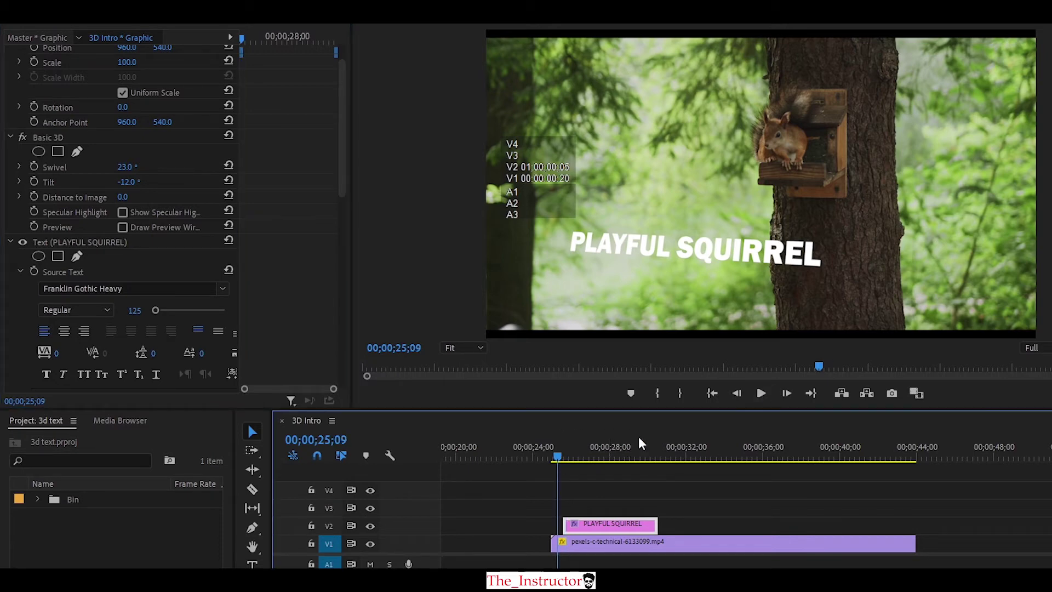
{"action": "left_click", "coordinate": [761, 393]}
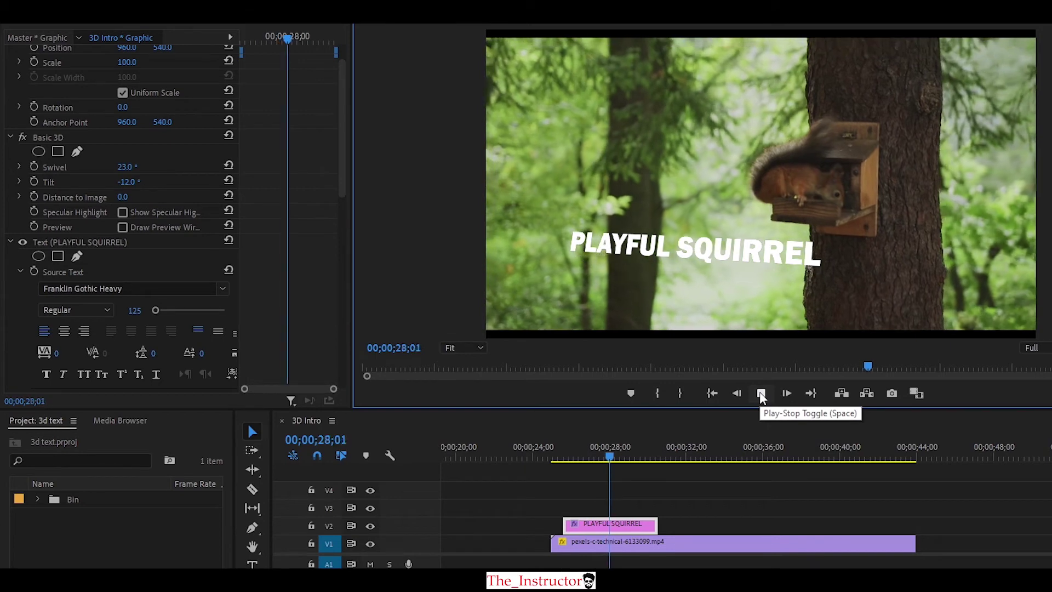
{"action": "left_click", "coordinate": [761, 395]}
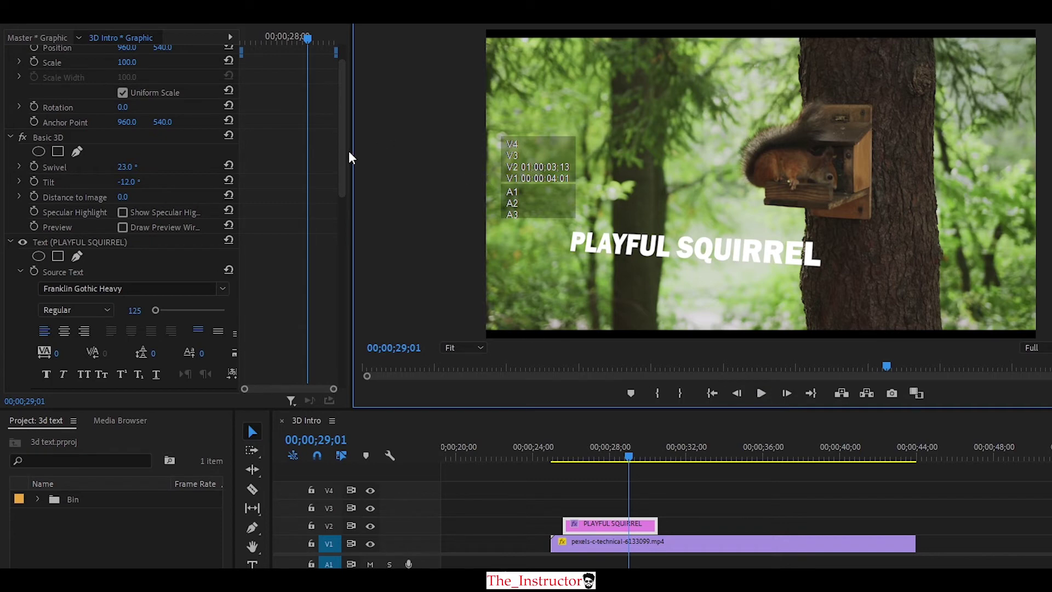
{"action": "scroll", "coordinate": [346, 161], "scroll_direction": "up", "scroll_amount": 3}
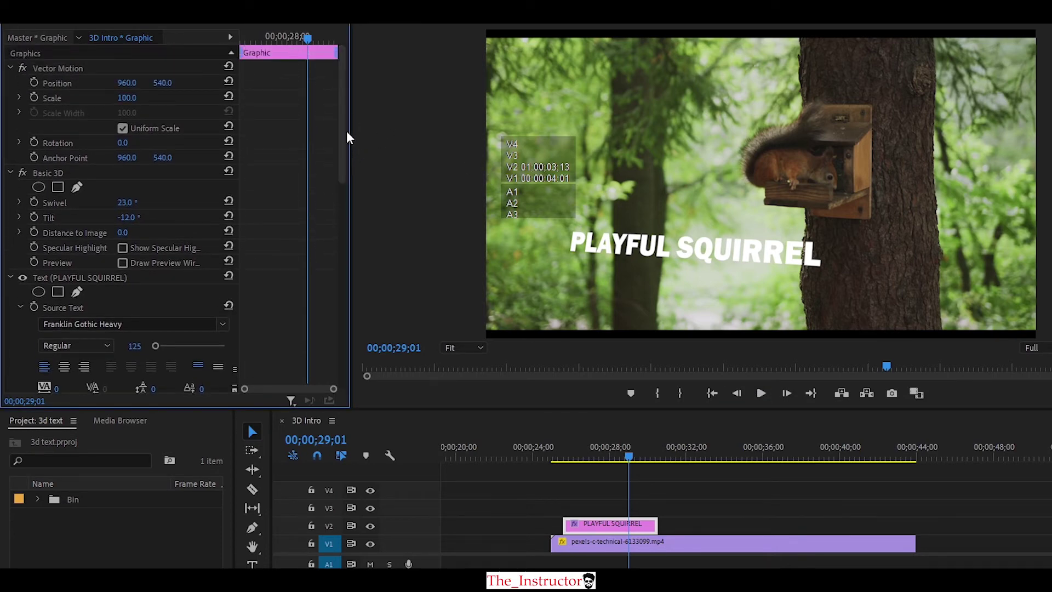
{"action": "left_click_drag", "start_coordinate": [346, 141], "coordinate": [344, 245]}
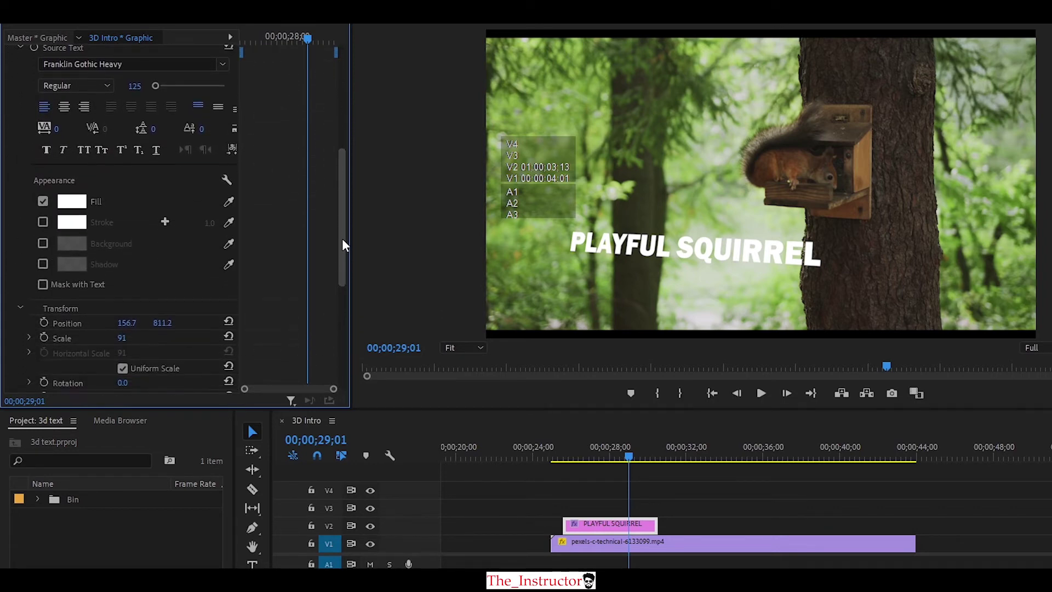
{"action": "left_click_drag", "start_coordinate": [344, 245], "coordinate": [344, 250]}
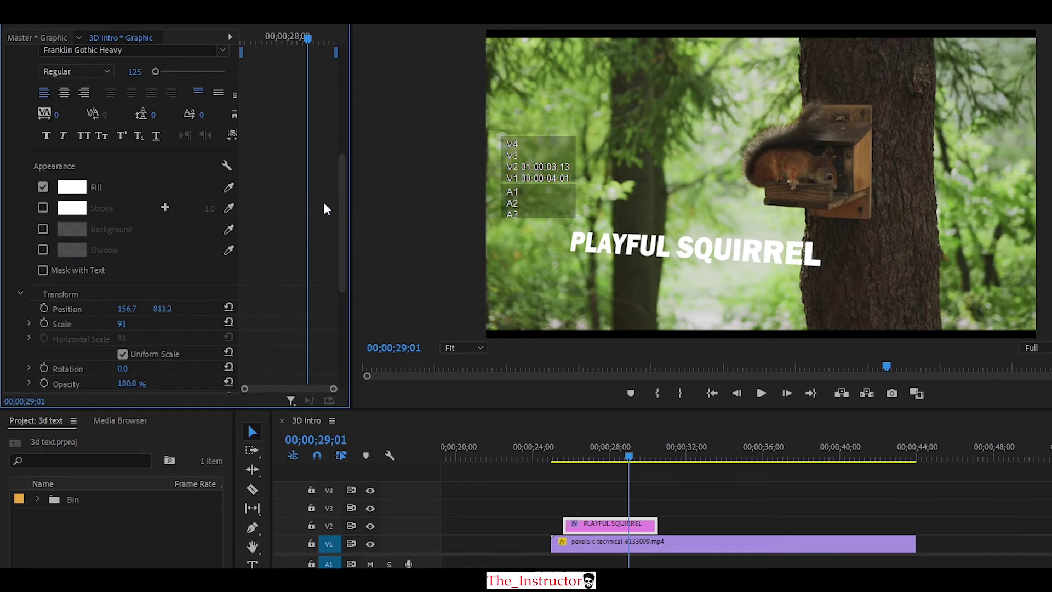
{"action": "left_click_drag", "start_coordinate": [341, 211], "coordinate": [344, 193]}
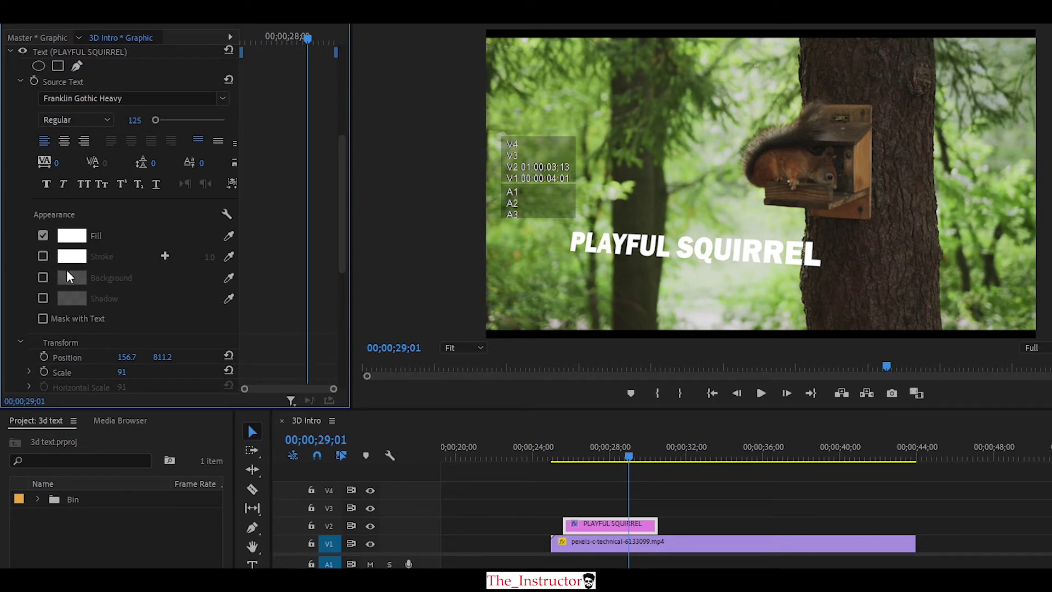
{"action": "left_click_drag", "start_coordinate": [338, 188], "coordinate": [341, 213]}
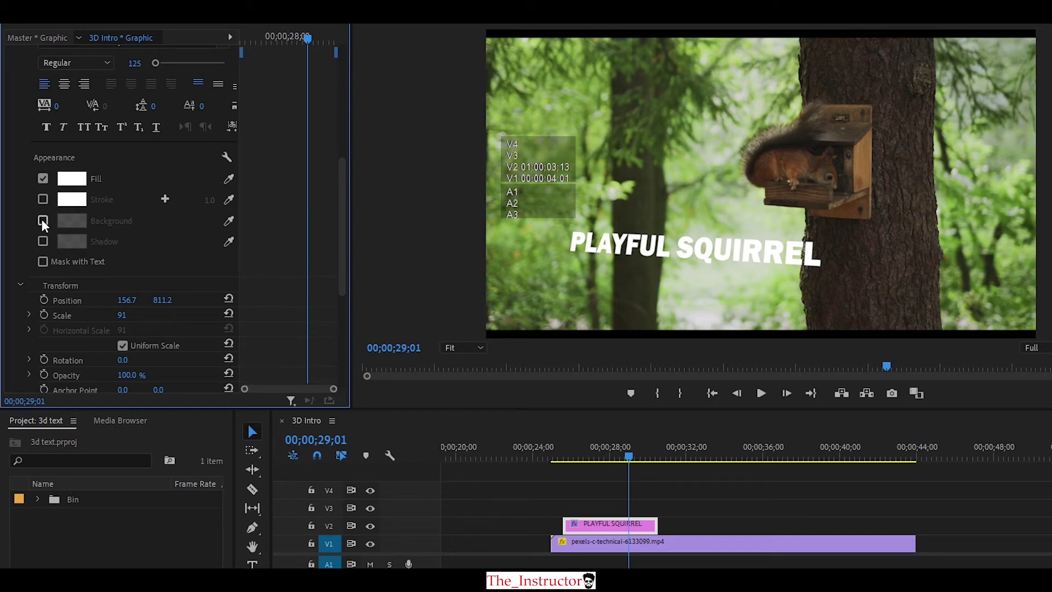
Enable a 100% opaque title background, size 6.7, coloured 920F0F dark red
{"action": "left_click", "coordinate": [43, 221]}
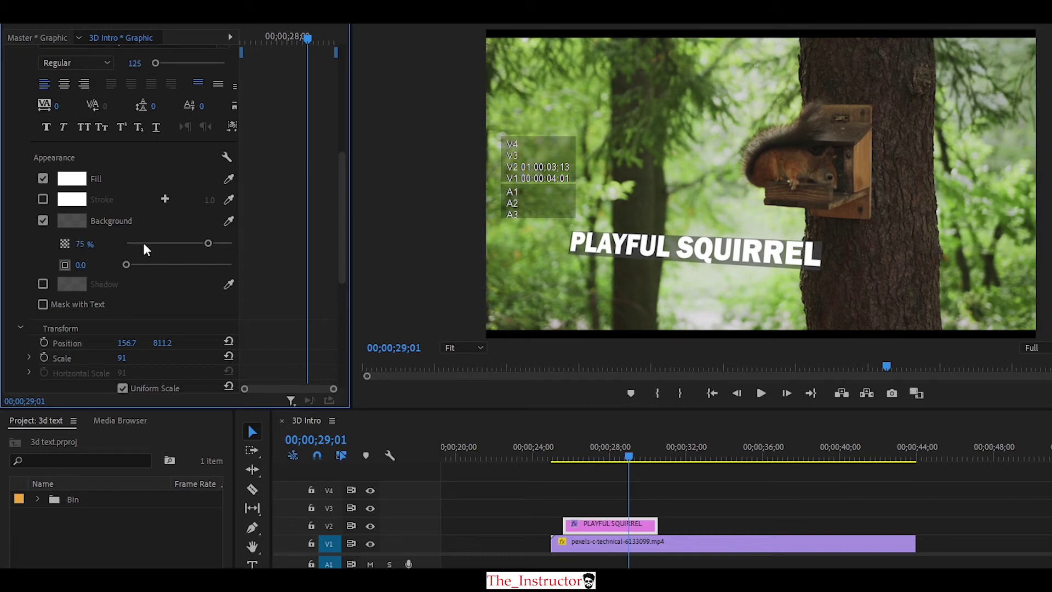
{"action": "left_click_drag", "start_coordinate": [208, 245], "coordinate": [272, 246]}
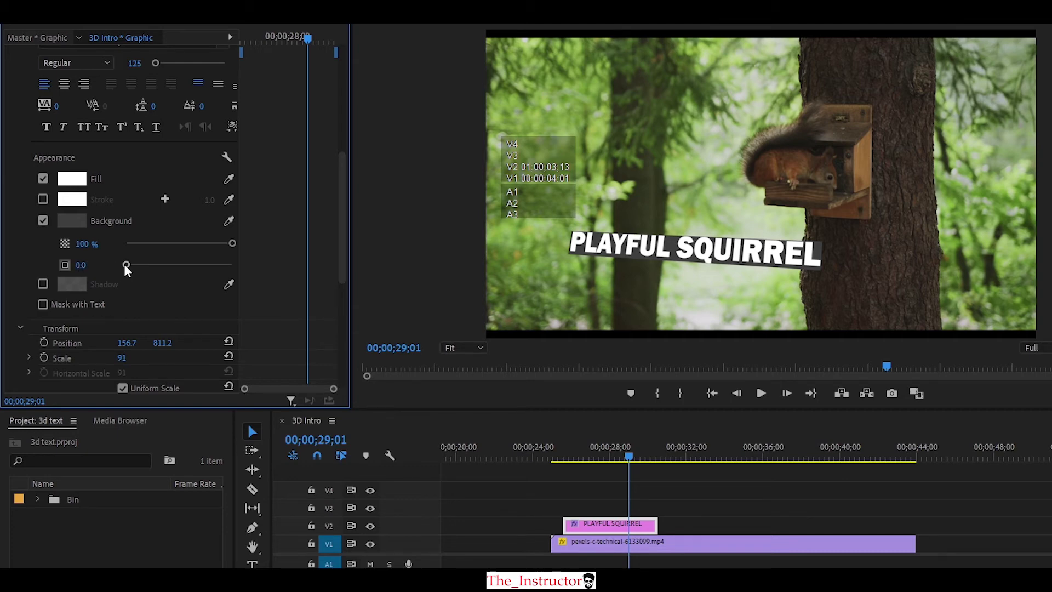
{"action": "left_click_drag", "start_coordinate": [126, 266], "coordinate": [135, 267]}
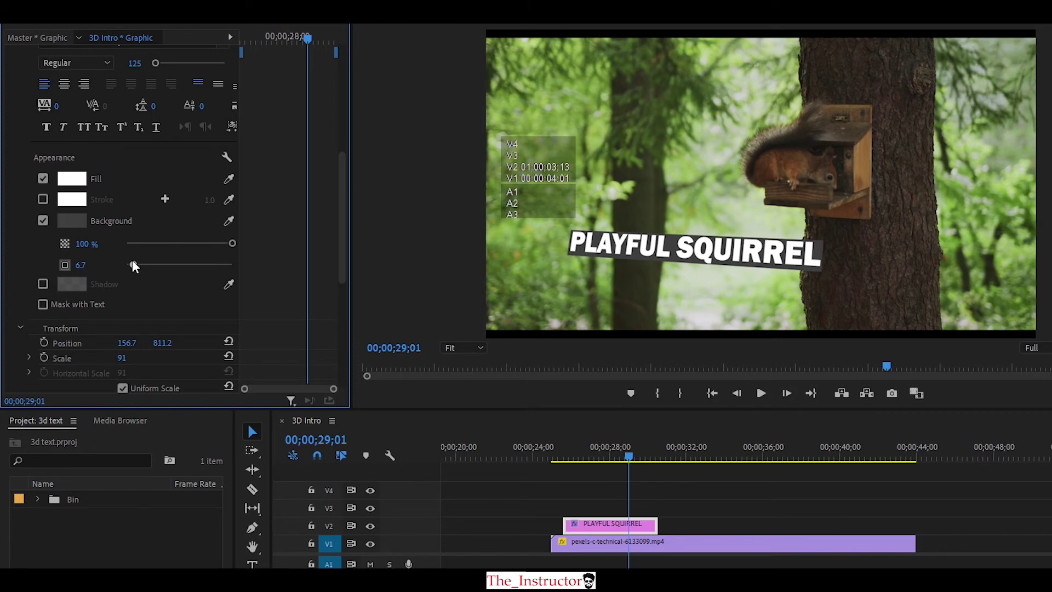
{"action": "left_click", "coordinate": [79, 227]}
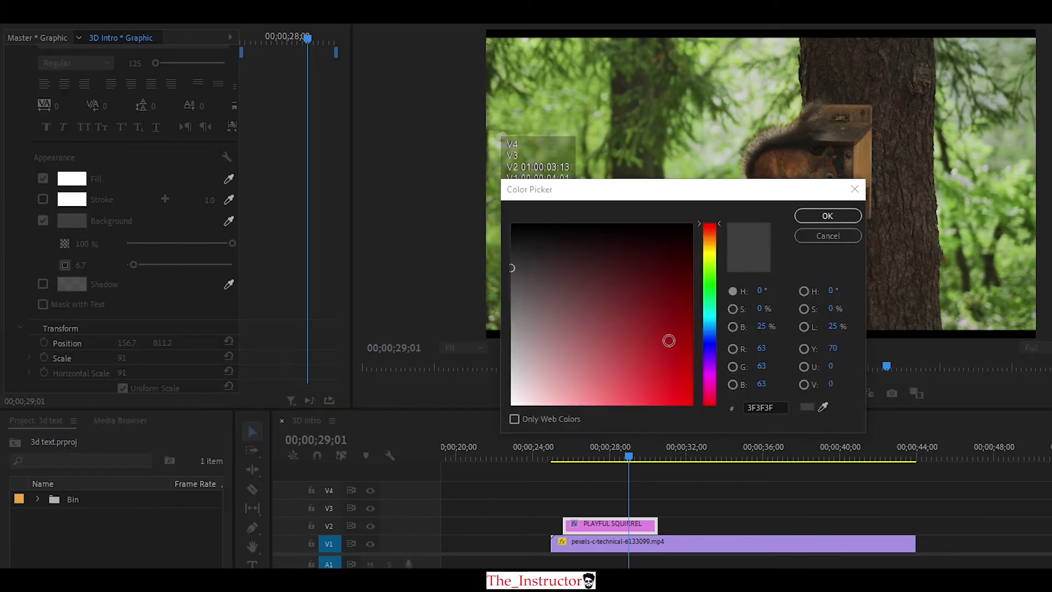
{"action": "left_click", "coordinate": [674, 327]}
{"action": "left_click", "coordinate": [827, 216]}
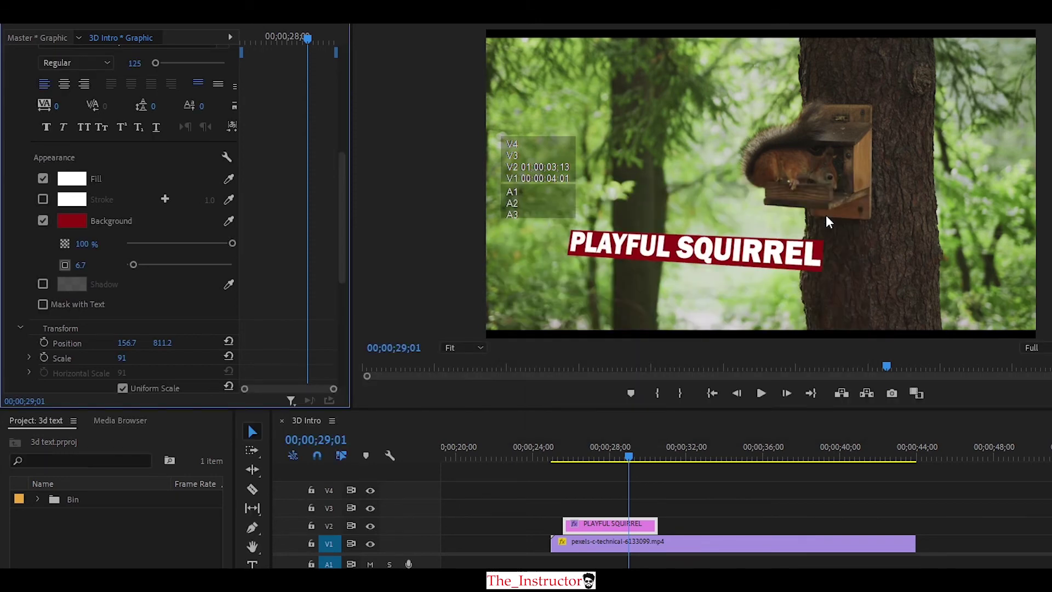
{"action": "left_click", "coordinate": [579, 453]}
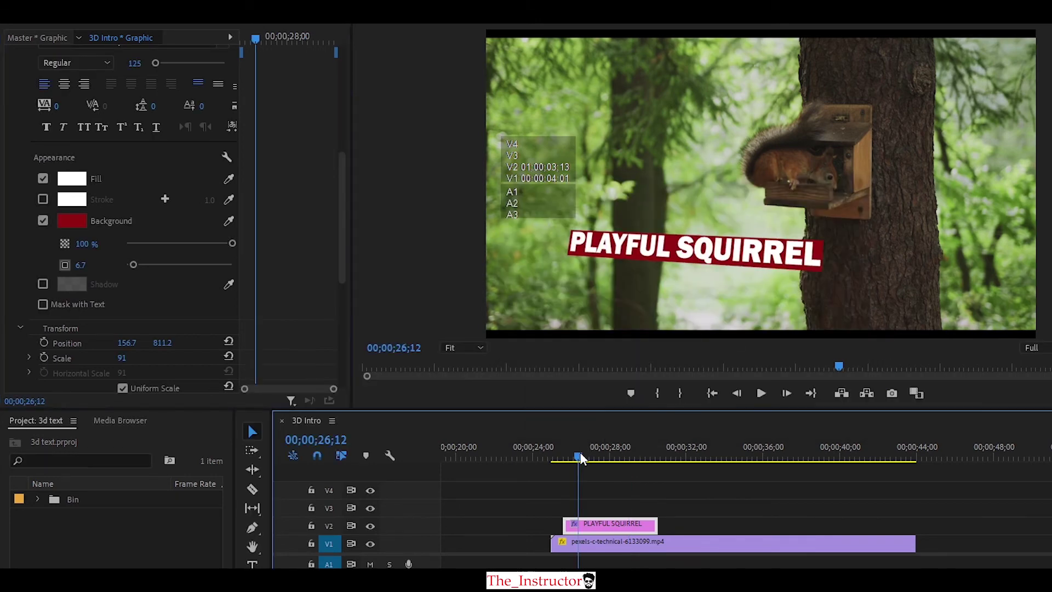
At 27;13, set the title's Basic 3D Swivel to -30° and Tilt to 0°
{"action": "left_click_drag", "start_coordinate": [580, 455], "coordinate": [598, 455]}
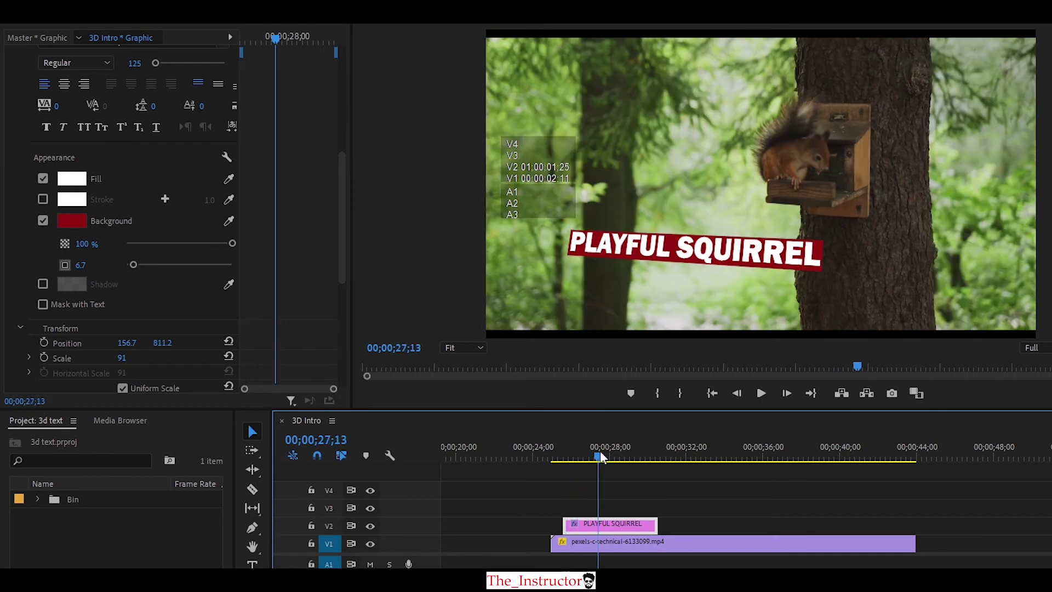
{"action": "left_click_drag", "start_coordinate": [344, 275], "coordinate": [345, 165]}
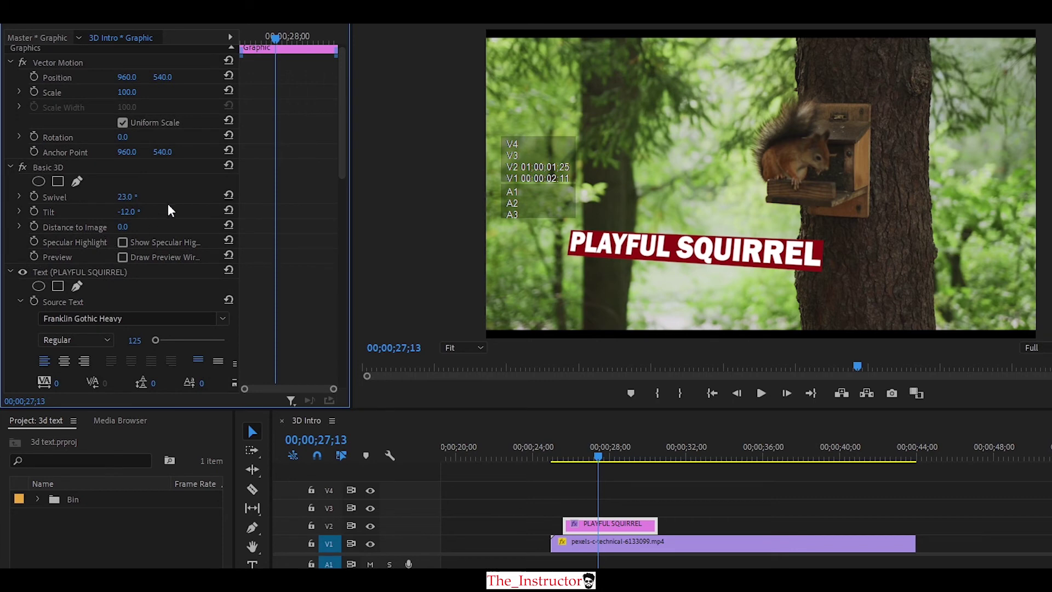
{"action": "left_click_drag", "start_coordinate": [125, 202], "coordinate": [96, 196]}
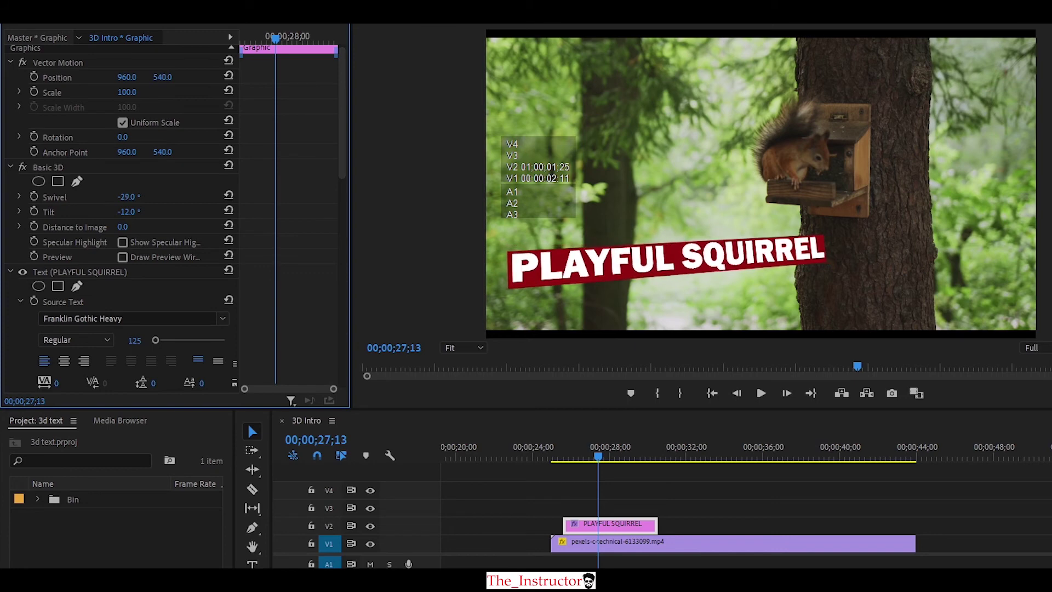
{"action": "left_click_drag", "start_coordinate": [125, 212], "coordinate": [132, 211]}
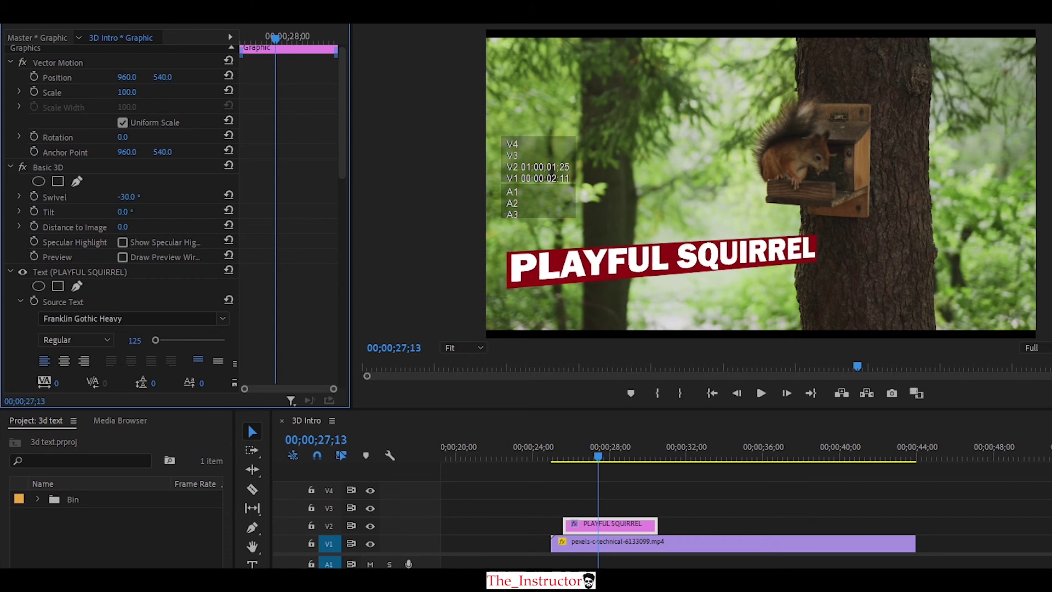
Stretch the title's out point on V2 to near the end of the V1 squirrel clip
{"action": "left_click", "coordinate": [749, 526]}
{"action": "left_click_drag", "start_coordinate": [748, 526], "coordinate": [897, 526]}
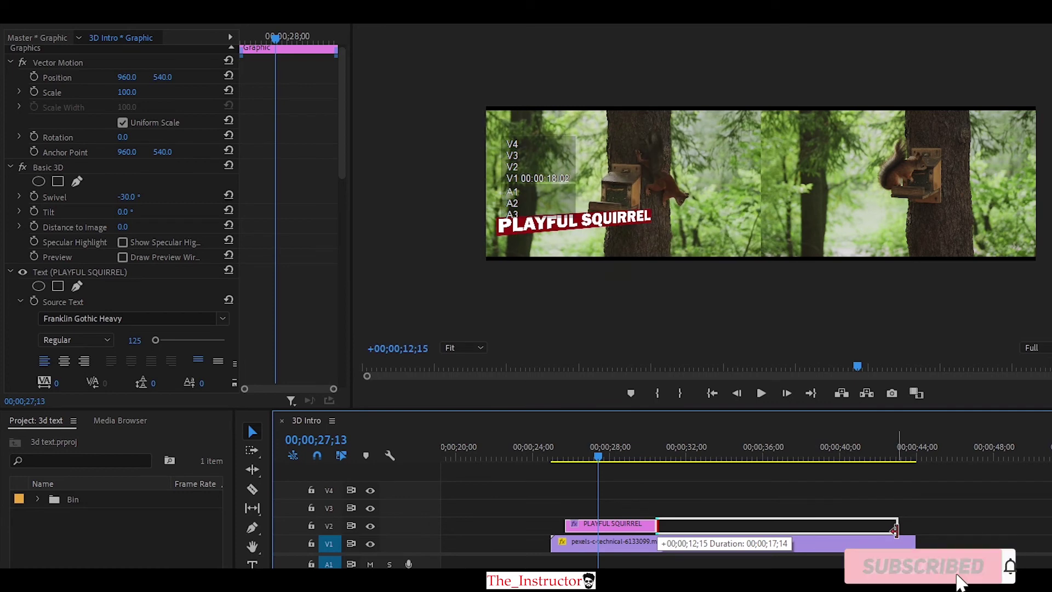
{"action": "left_click", "coordinate": [554, 456]}
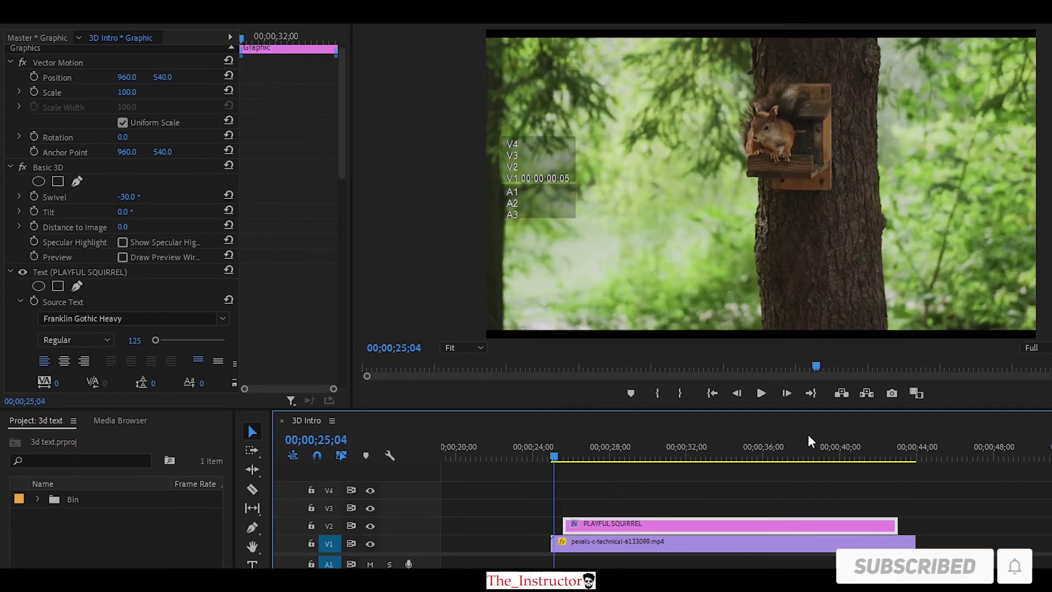
Play back the slanted PLAYFUL SQUIRREL title over the squirrel footage, scrubbing and replaying it
{"action": "left_click", "coordinate": [761, 398]}
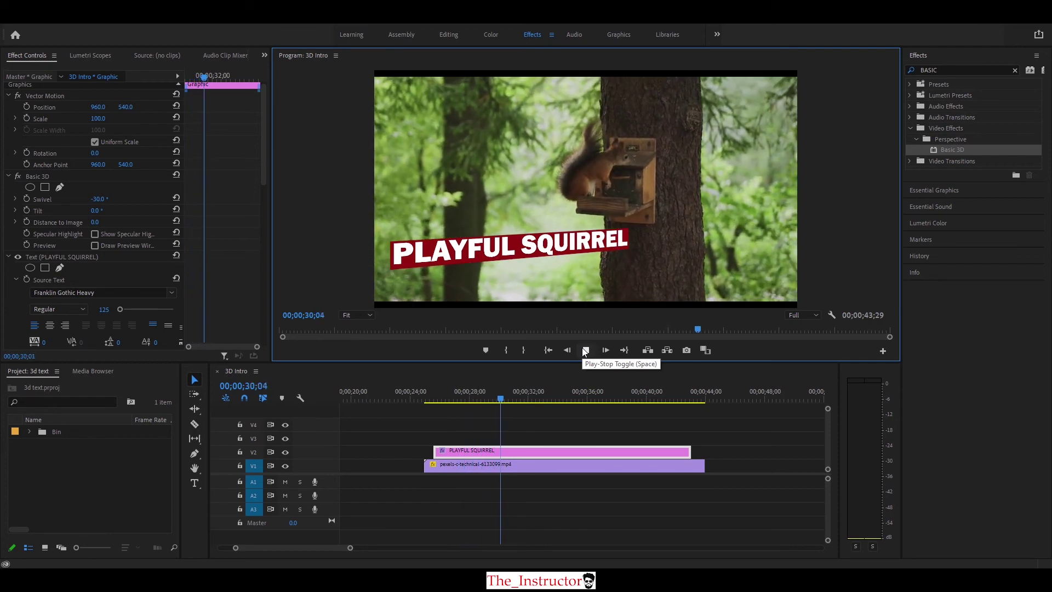
{"action": "left_click", "coordinate": [584, 351]}
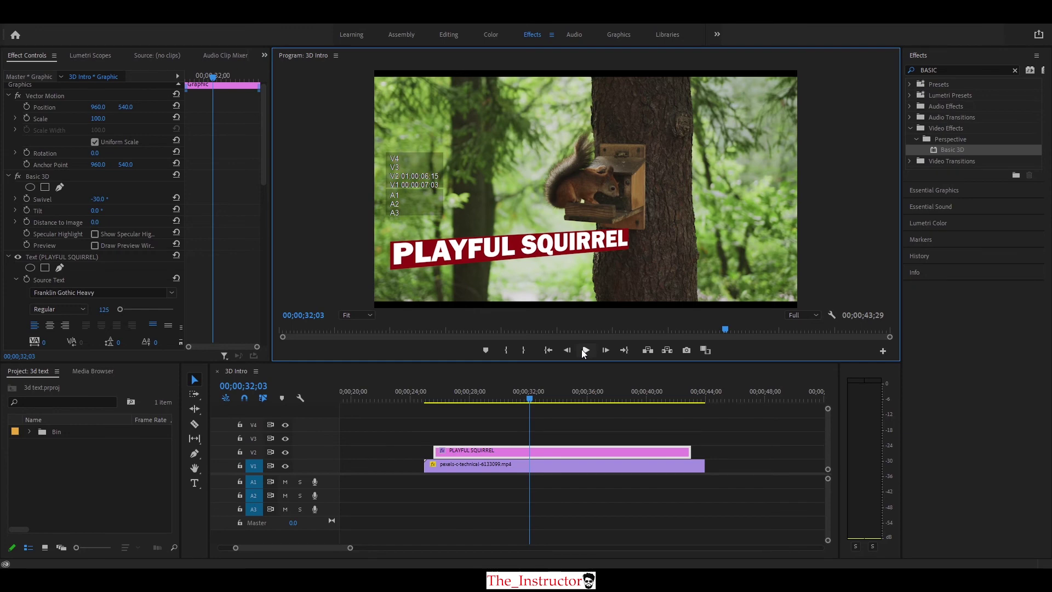
{"action": "left_click", "coordinate": [532, 399]}
{"action": "mouse_move", "coordinate": [533, 399]}
{"action": "left_mouse_down"}
{"action": "mouse_move", "coordinate": [640, 404]}
{"action": "mouse_move", "coordinate": [447, 399]}
{"action": "left_mouse_up"}
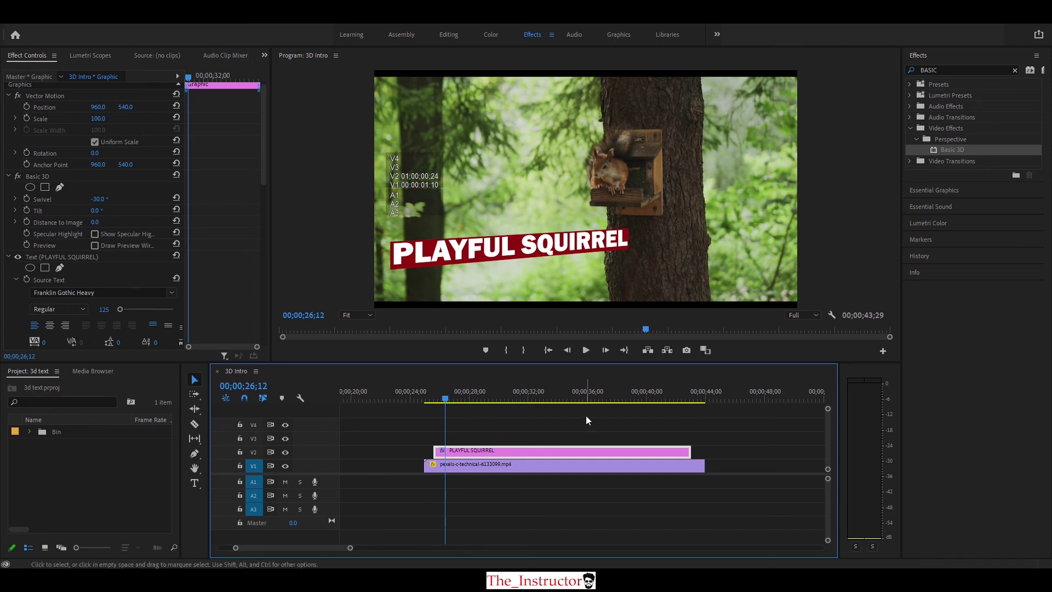
{"action": "left_click", "coordinate": [586, 351]}
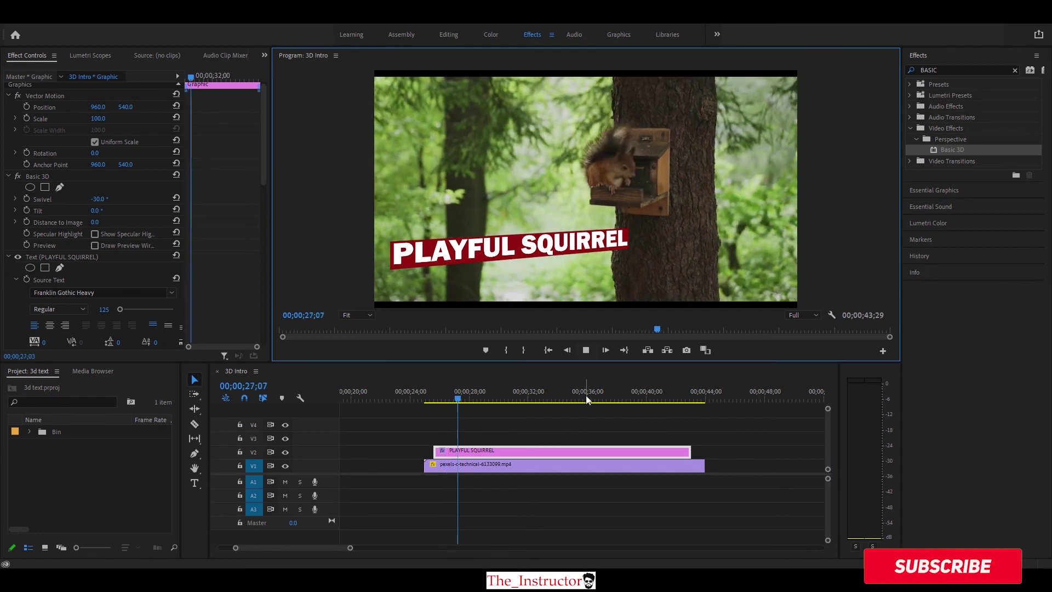